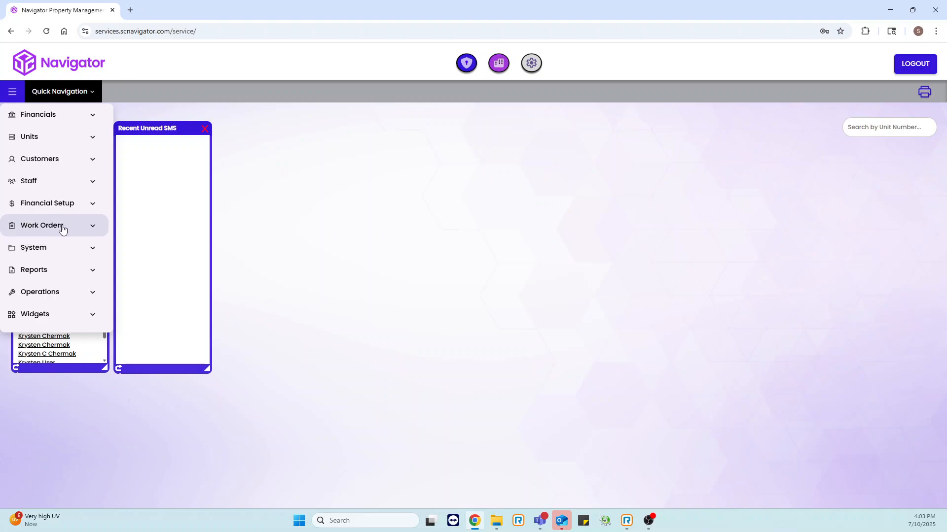
# Open the work order management window and keep SC Navigator Training as the selected location
pyautogui.click(62, 228)
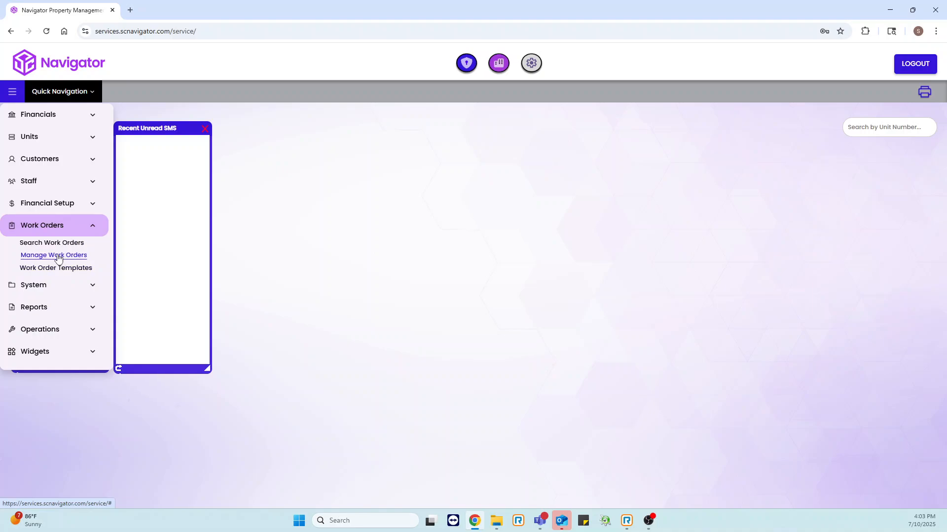
pyautogui.click(57, 256)
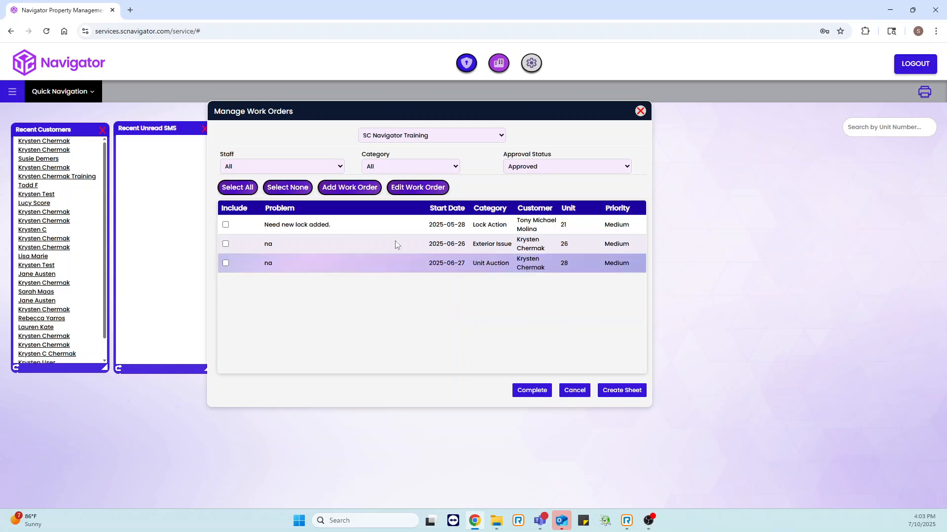
pyautogui.click(452, 138)
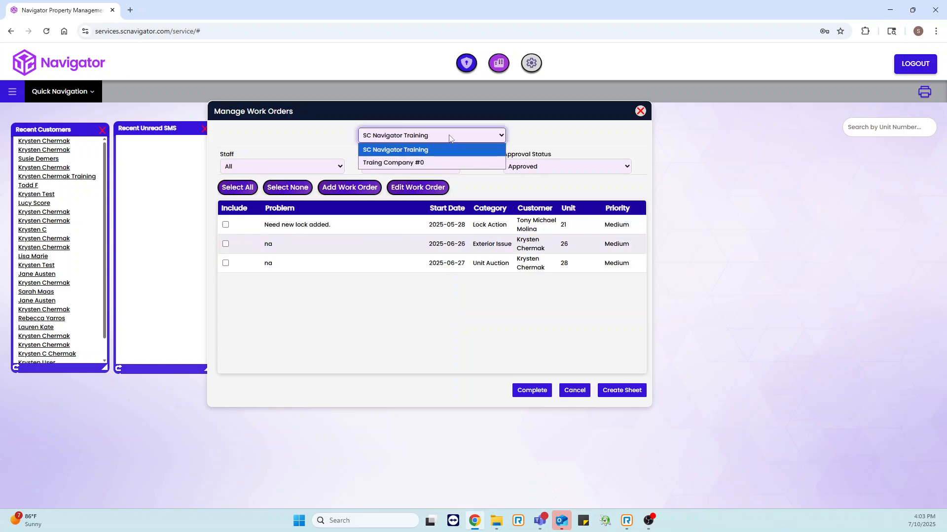
pyautogui.click(506, 135)
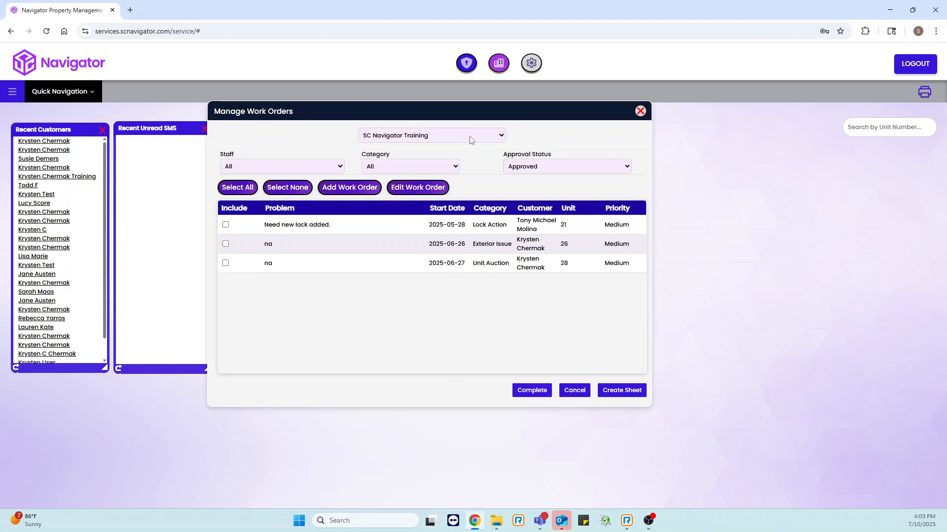
pyautogui.click(452, 138)
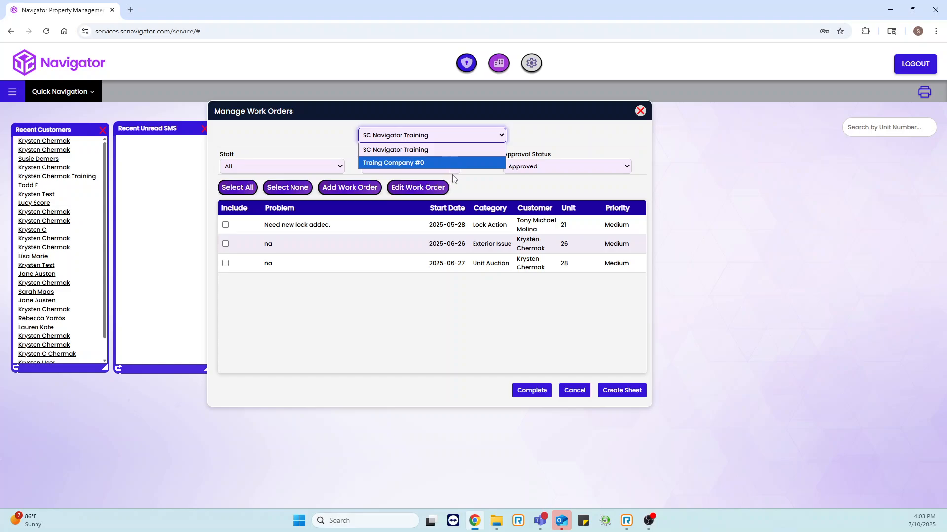
pyautogui.click(474, 149)
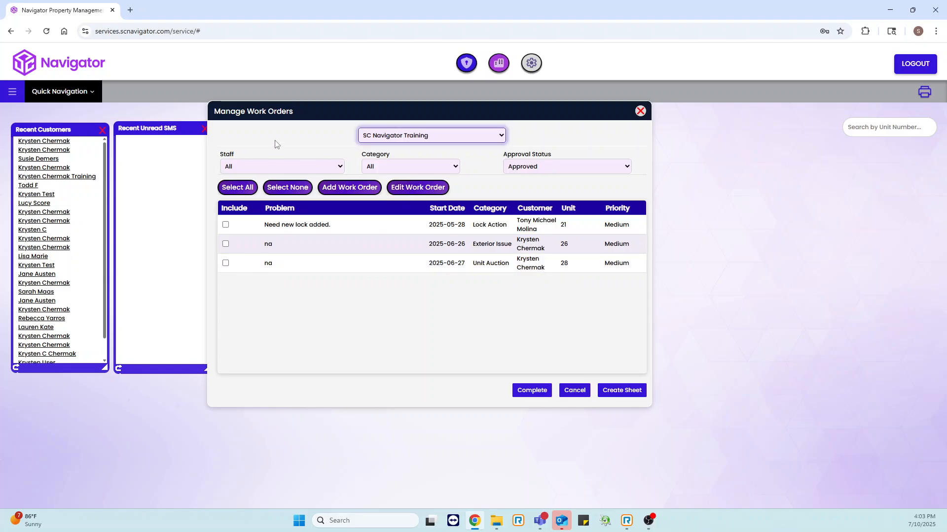
# Filter the work orders by the second staff option, the training staff member directly below All
pyautogui.click(274, 168)
pyautogui.click(281, 193)
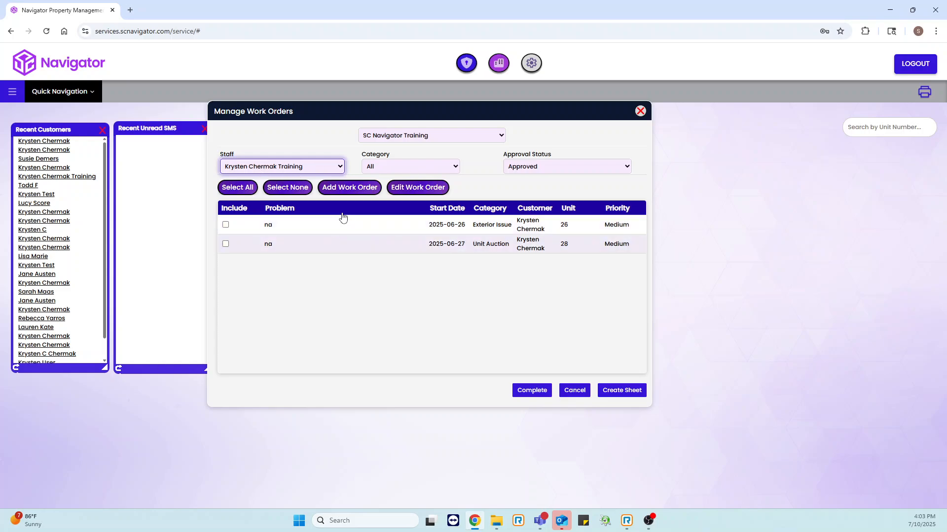
# Review the available Category and Approval Status filter options, leaving them at All and Approved
pyautogui.click(408, 170)
pyautogui.scroll(-6, 416, 246)
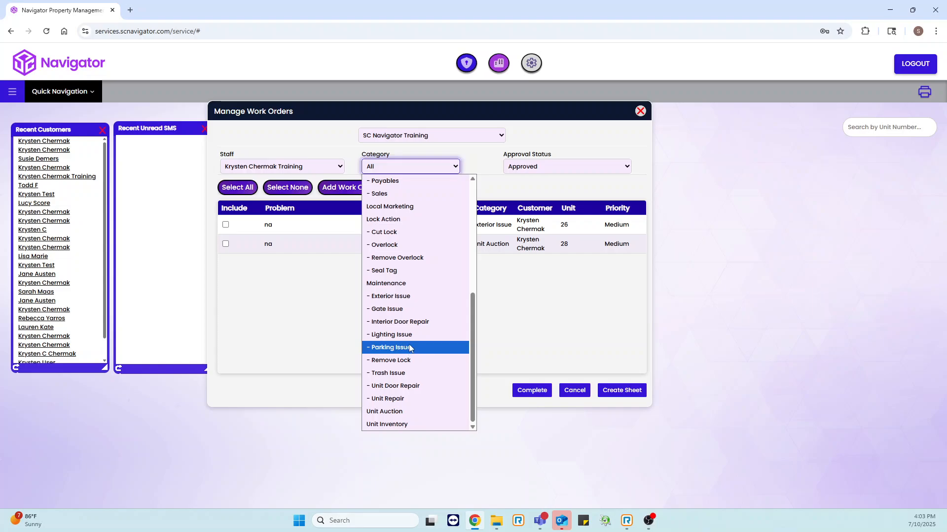
pyautogui.click(530, 309)
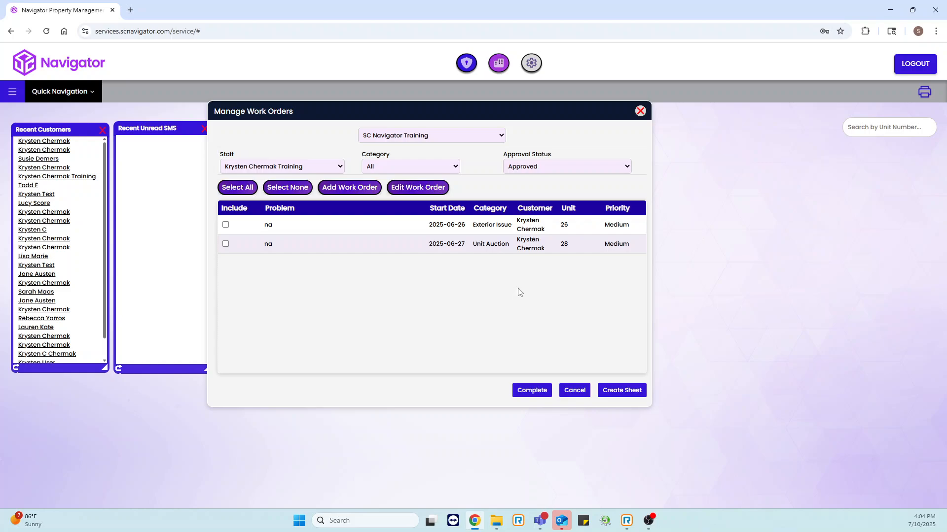
pyautogui.click(420, 168)
pyautogui.scroll(-5, 414, 316)
pyautogui.click(547, 319)
pyautogui.click(561, 169)
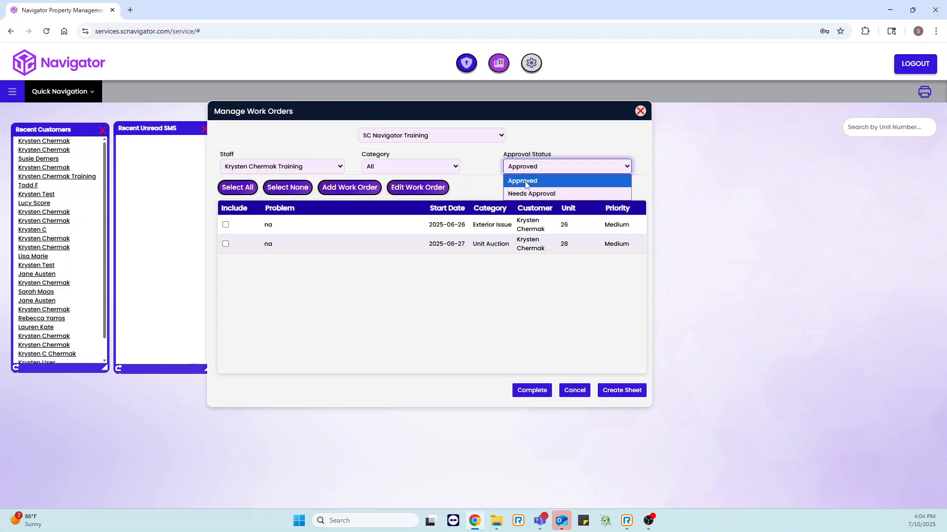
pyautogui.click(483, 183)
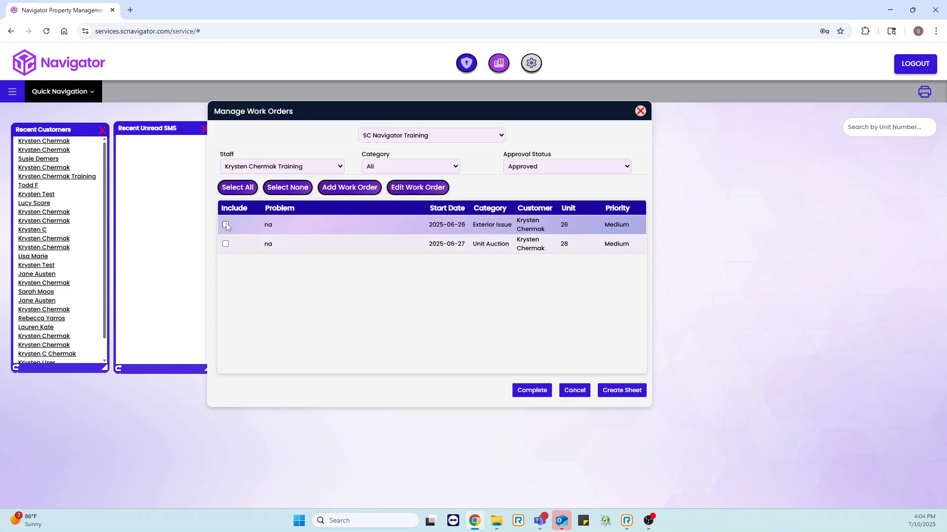
# Start a new work order for SC Navigator Training and set its category to Remove Lock
pyautogui.click(354, 190)
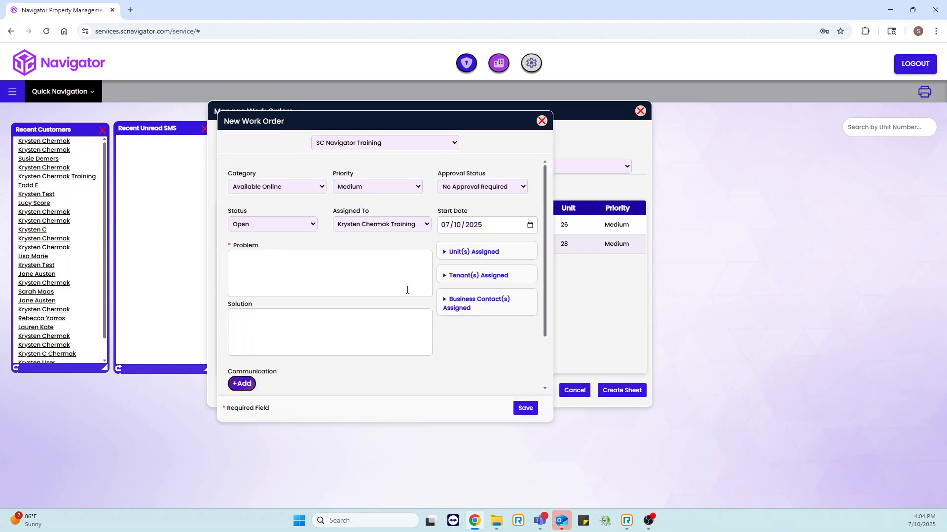
pyautogui.click(407, 144)
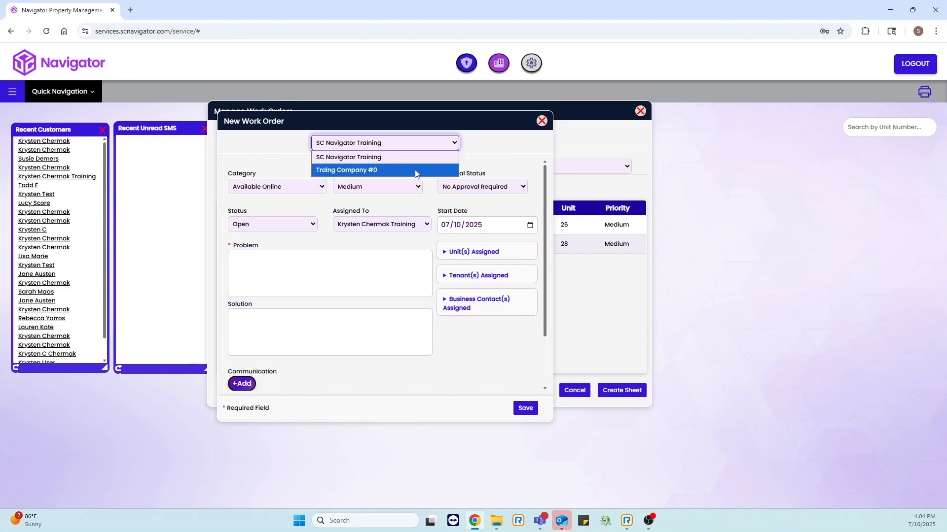
pyautogui.click(442, 157)
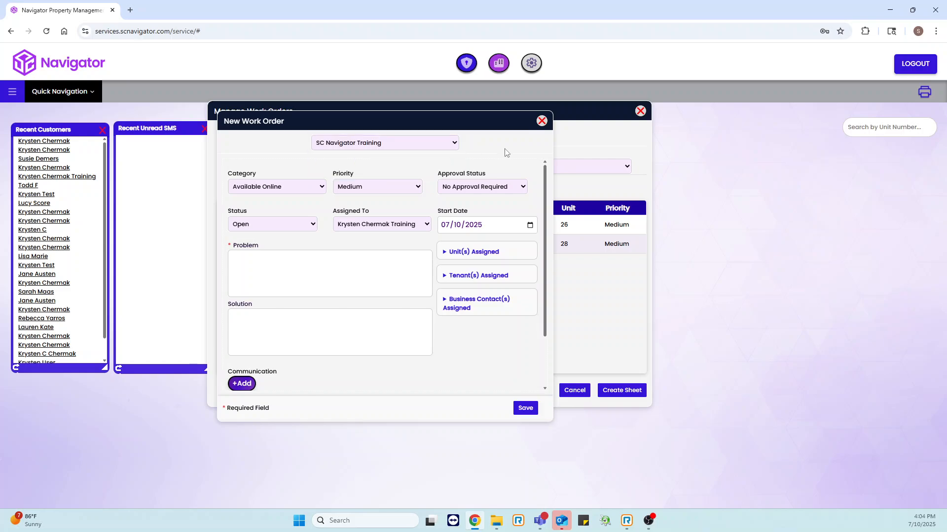
pyautogui.click(298, 189)
pyautogui.scroll(-4, 290, 316)
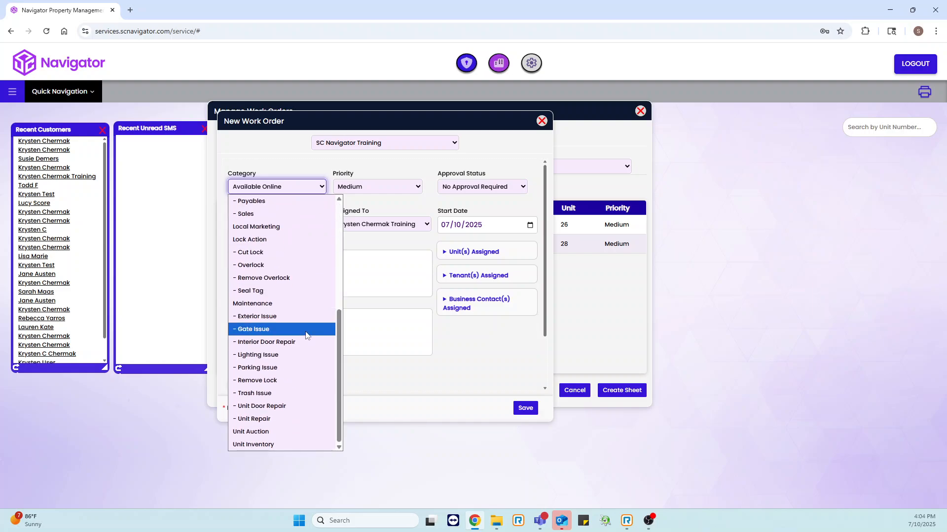
pyautogui.click(287, 380)
# Review the Priority, Approval Status and Status choices for the new work order without changing them
pyautogui.click(384, 188)
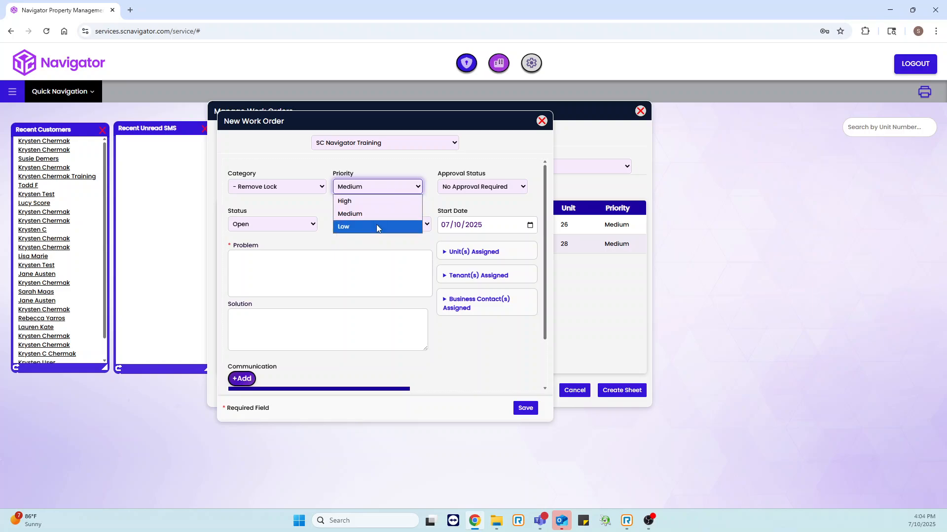
pyautogui.click(459, 359)
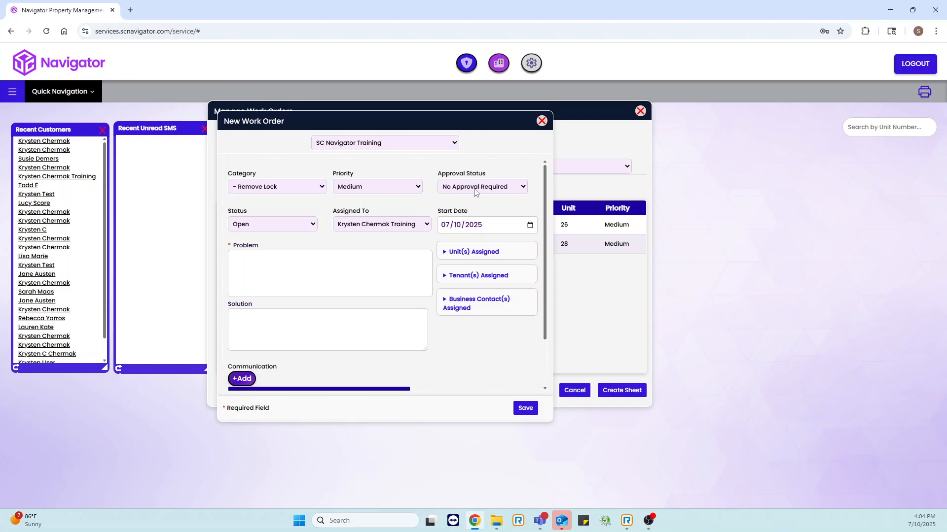
pyautogui.click(474, 192)
pyautogui.click(395, 215)
pyautogui.click(275, 223)
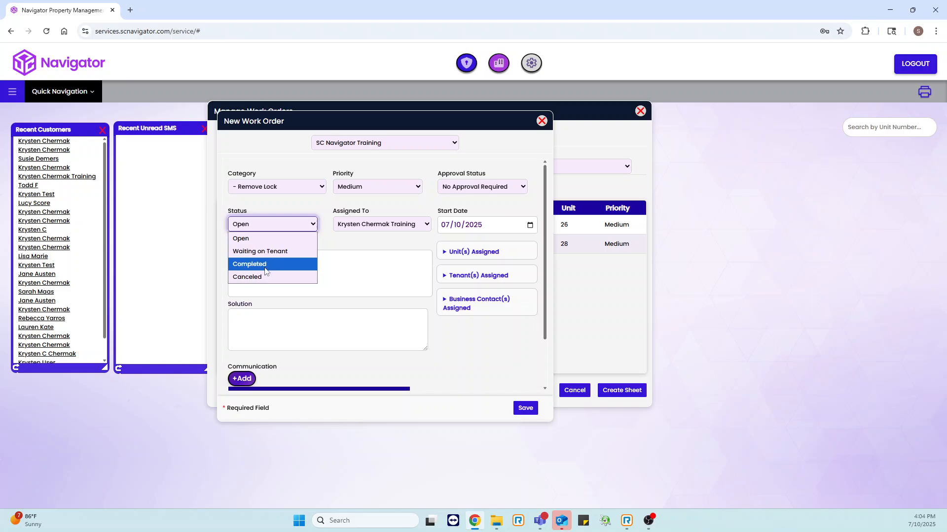
pyautogui.click(354, 263)
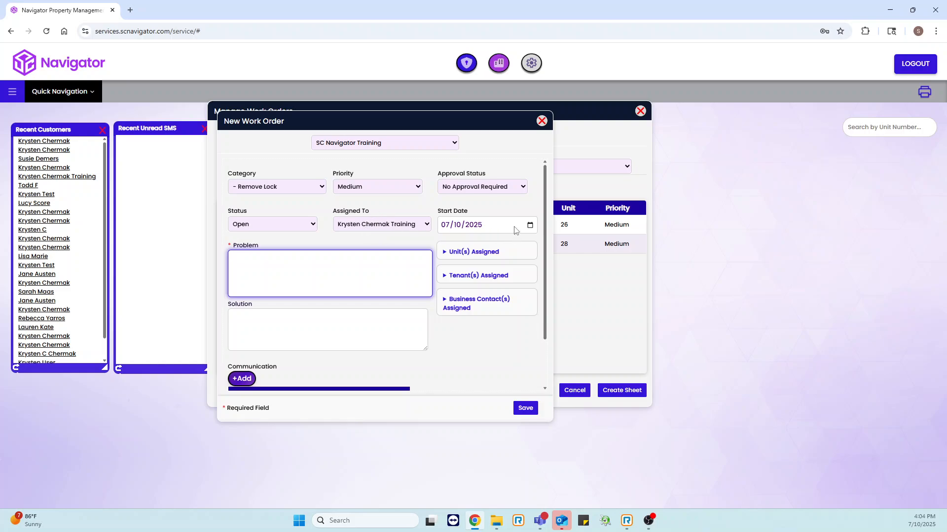
# Assign unit 01 to the new work order and expand its assigned tenants
pyautogui.click(476, 254)
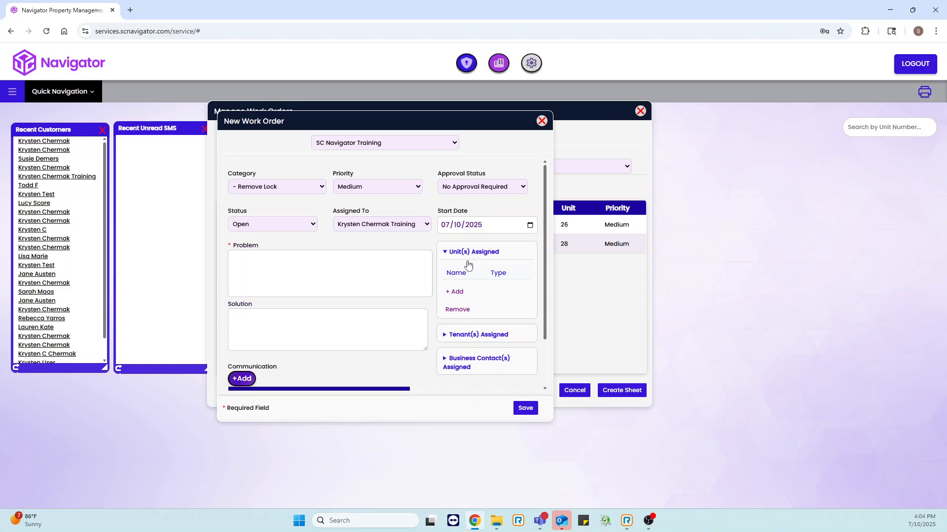
pyautogui.moveTo(442, 128); pyautogui.dragTo(468, 141)
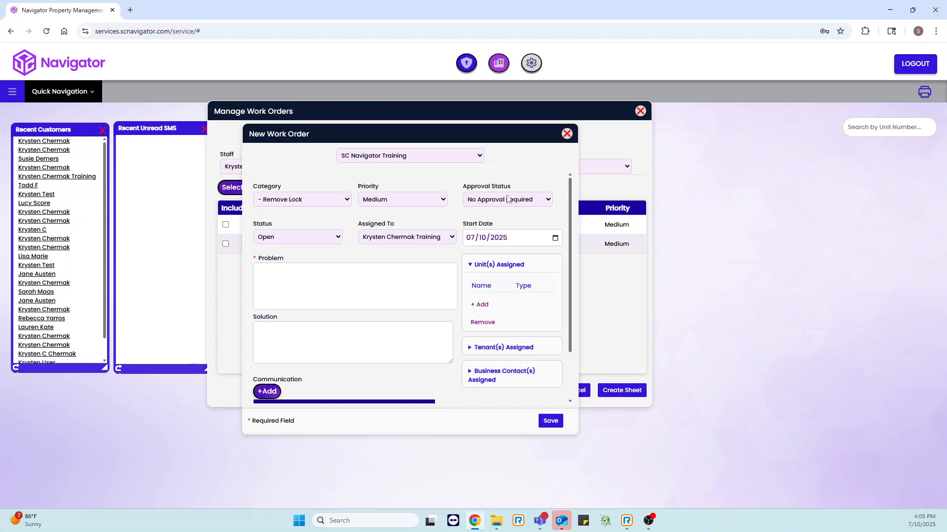
pyautogui.click(480, 304)
pyautogui.click(263, 234)
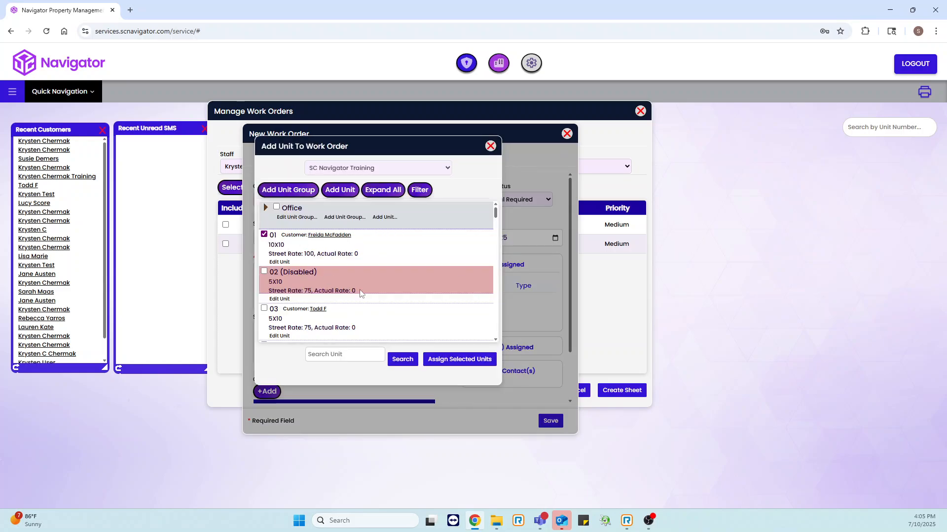
pyautogui.click(457, 359)
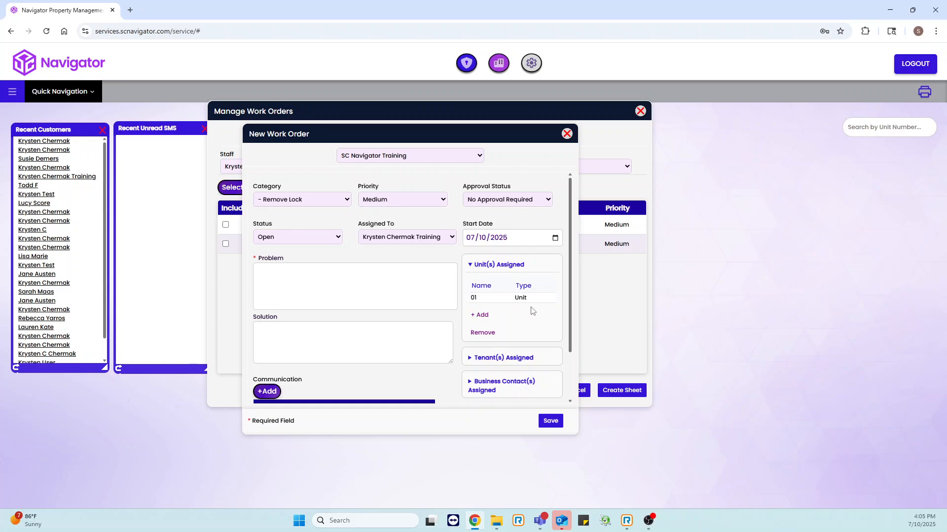
pyautogui.scroll(-1, 522, 310)
pyautogui.click(507, 309)
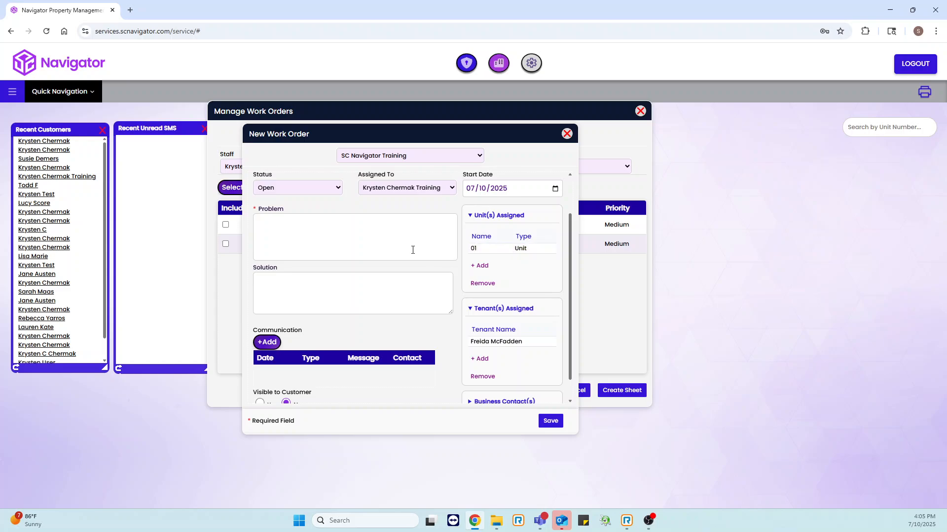
# Open a communication entry for the new work order, review the communication types, and cancel the entry
pyautogui.scroll(1, 395, 245)
pyautogui.scroll(-1, 346, 269)
pyautogui.scroll(-1, 378, 240)
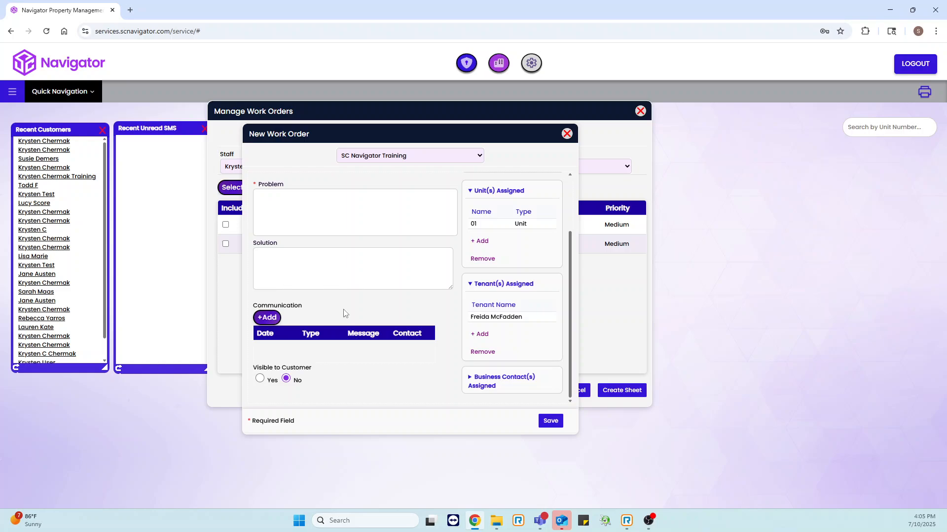
pyautogui.click(270, 318)
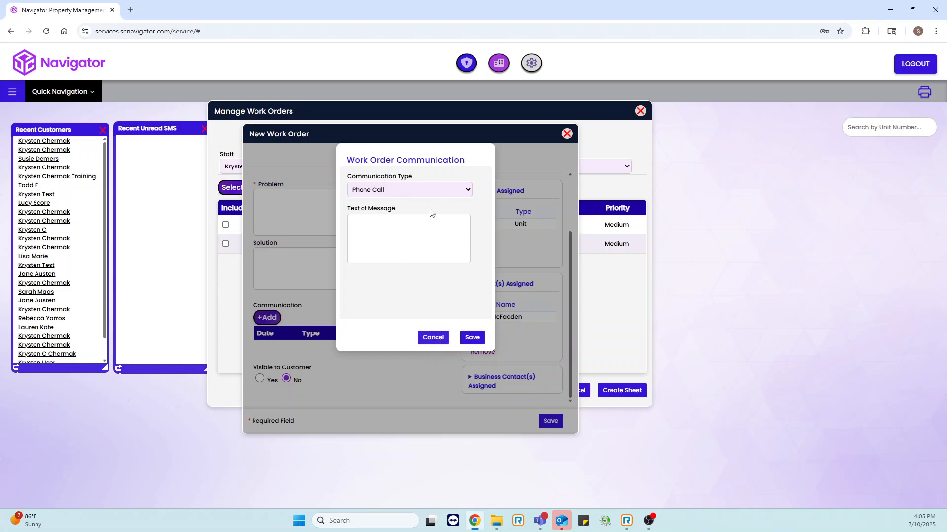
pyautogui.click(428, 191)
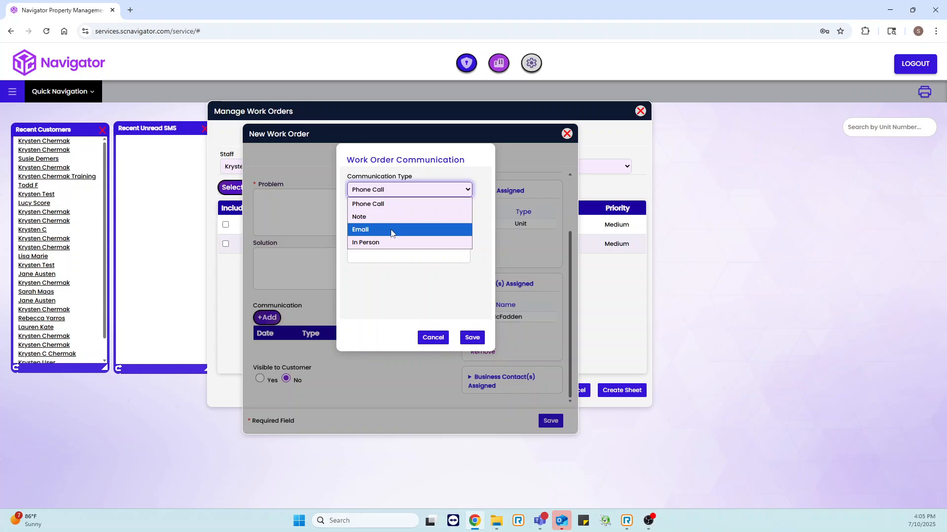
pyautogui.click(434, 337)
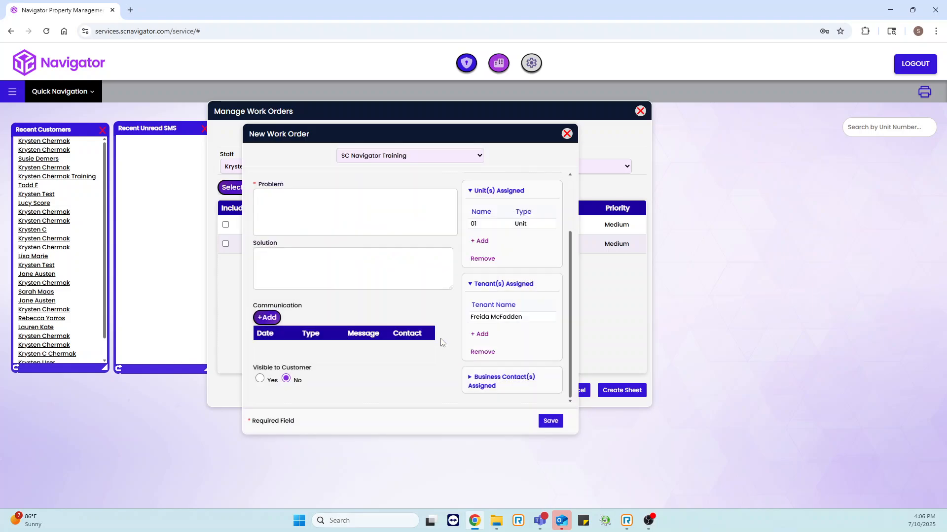
# Switch the work order's customer visibility to Yes and back to No, and close the new work order without saving
pyautogui.click(259, 379)
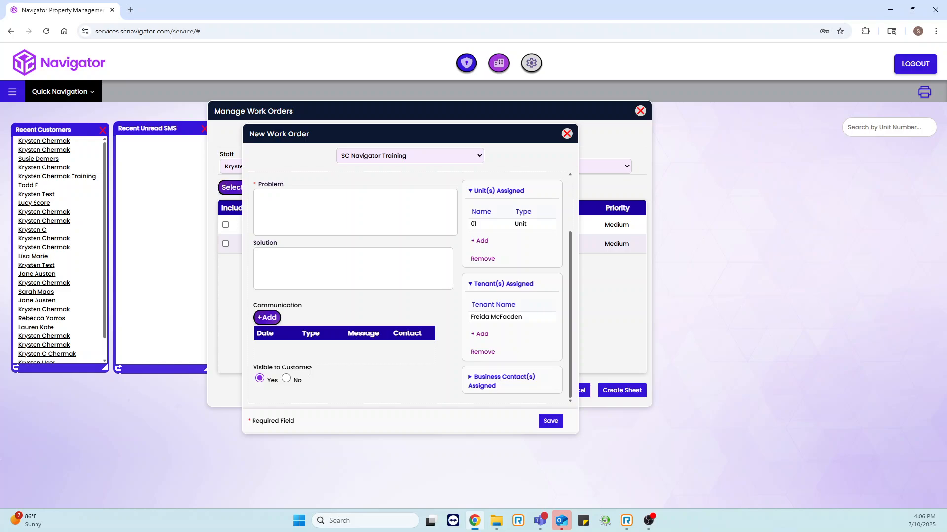
pyautogui.click(286, 378)
pyautogui.scroll(3, 372, 348)
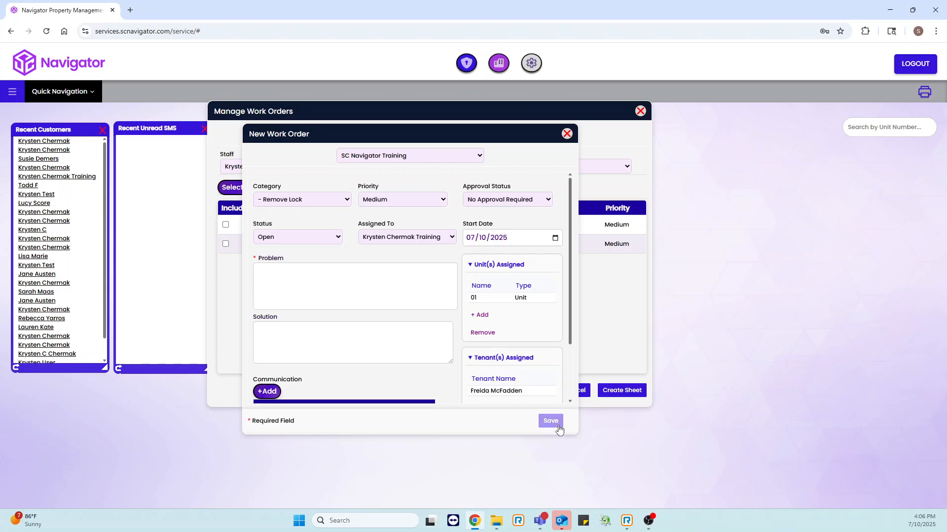
pyautogui.click(567, 133)
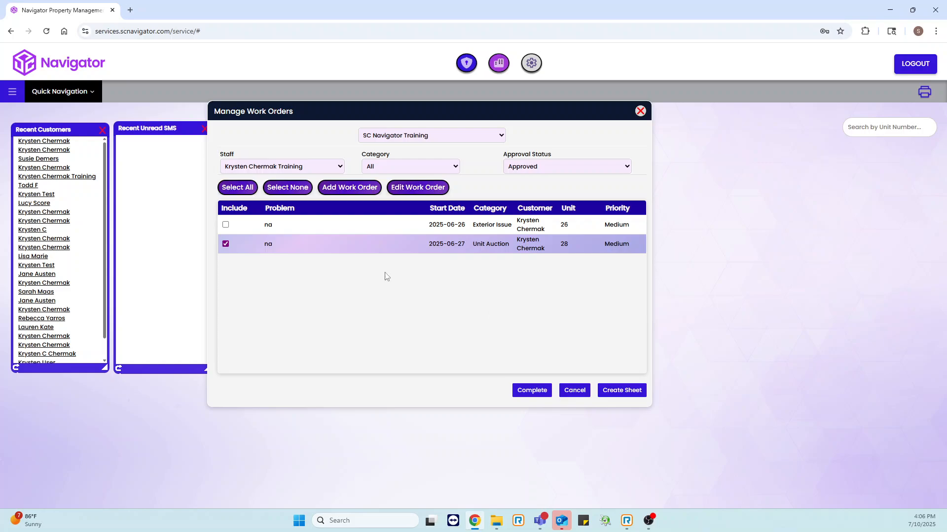
# Mark the work orders for units 26 and 28 as complete and confirm closing them
pyautogui.click(226, 225)
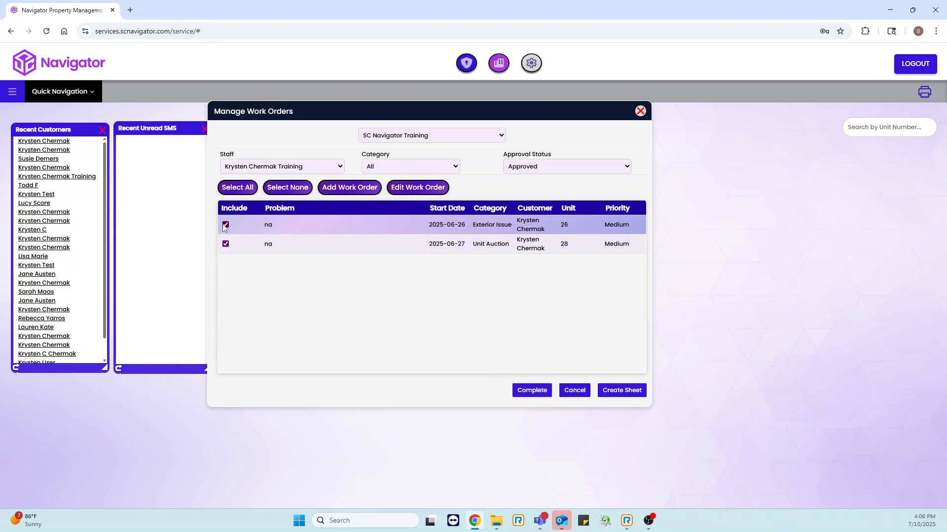
pyautogui.click(532, 390)
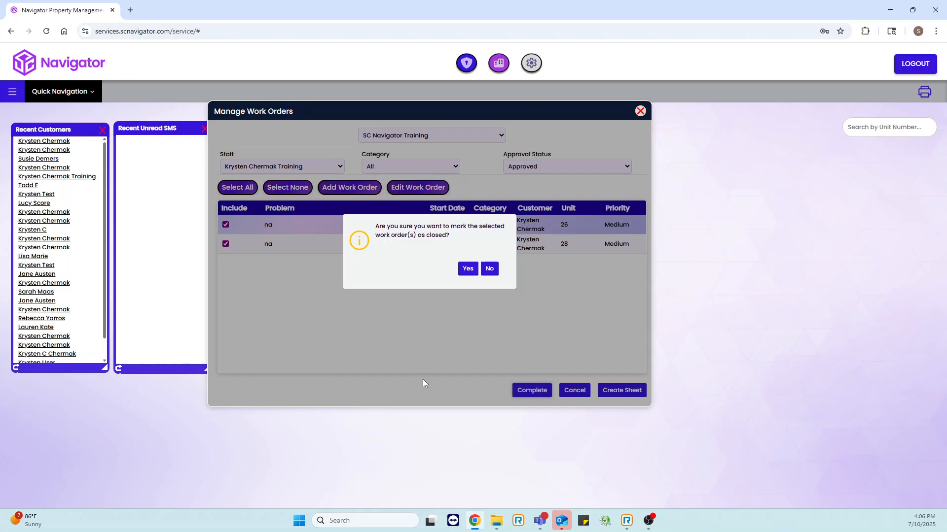
pyautogui.click(468, 269)
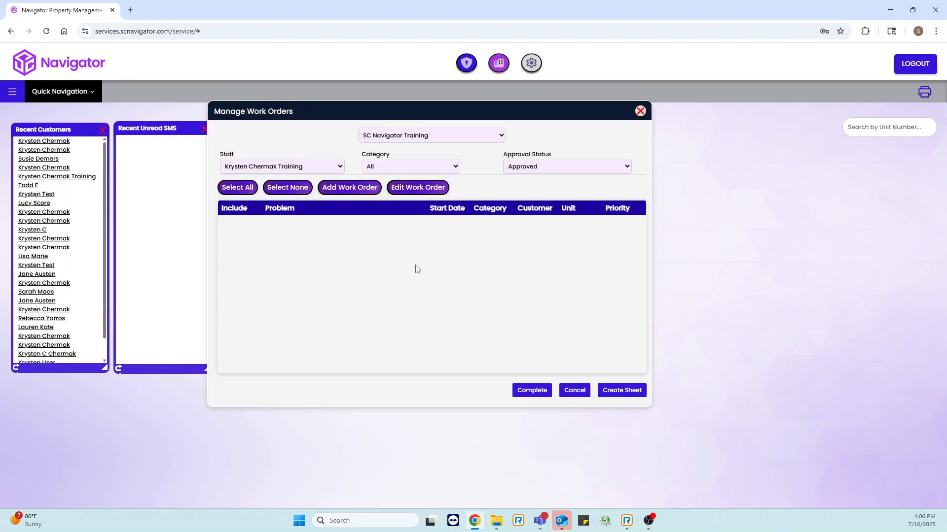
# Set the staff filter back to All and open the unit 21 Lock Action work order for editing
pyautogui.click(419, 193)
pyautogui.click(487, 269)
pyautogui.click(312, 168)
pyautogui.click(312, 180)
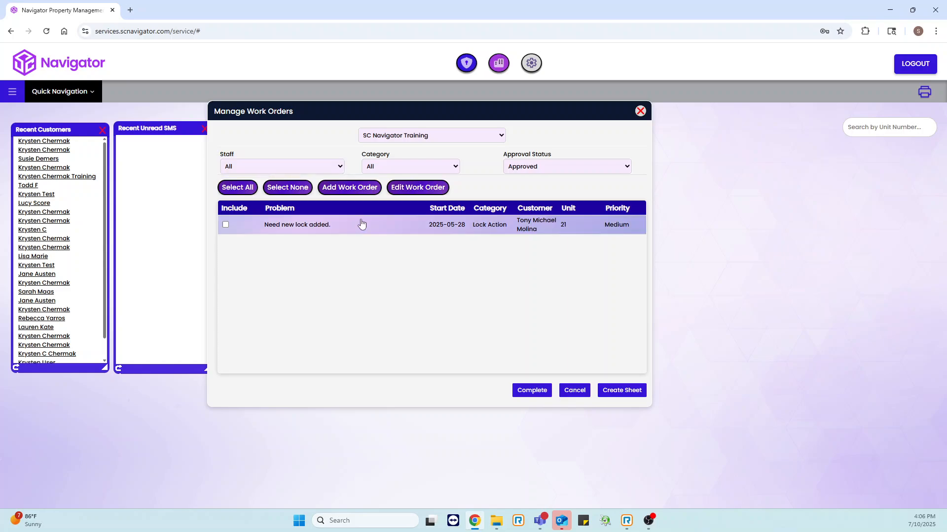
pyautogui.click(432, 186)
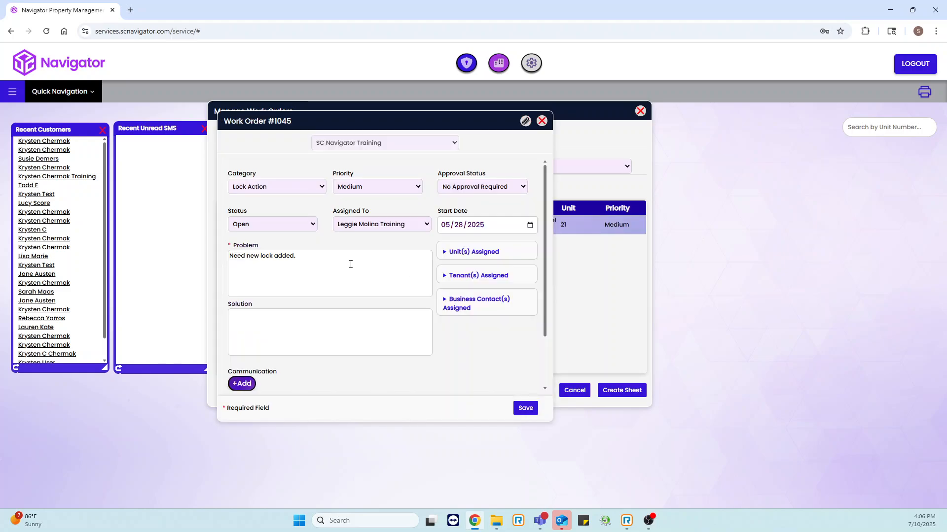
# Review the unit 21 work order's details, including its status options, solution field, communication section and customer visibility setting
pyautogui.scroll(-1, 332, 280)
pyautogui.scroll(1, 342, 279)
pyautogui.click(272, 227)
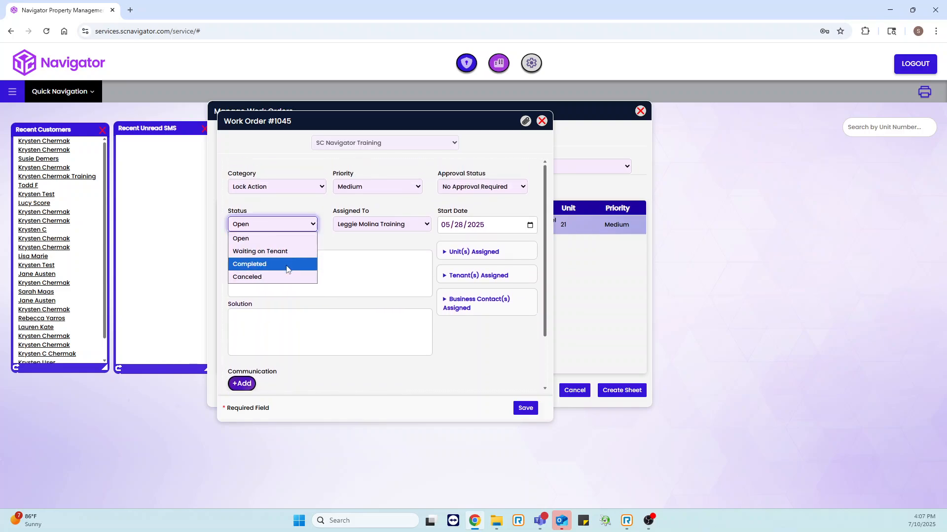
pyautogui.click(413, 286)
pyautogui.click(260, 324)
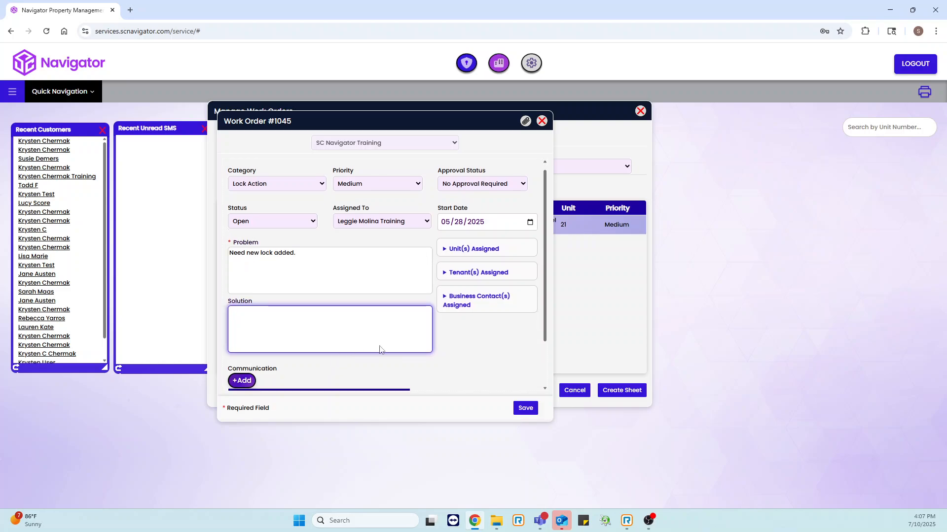
pyautogui.scroll(-1, 243, 335)
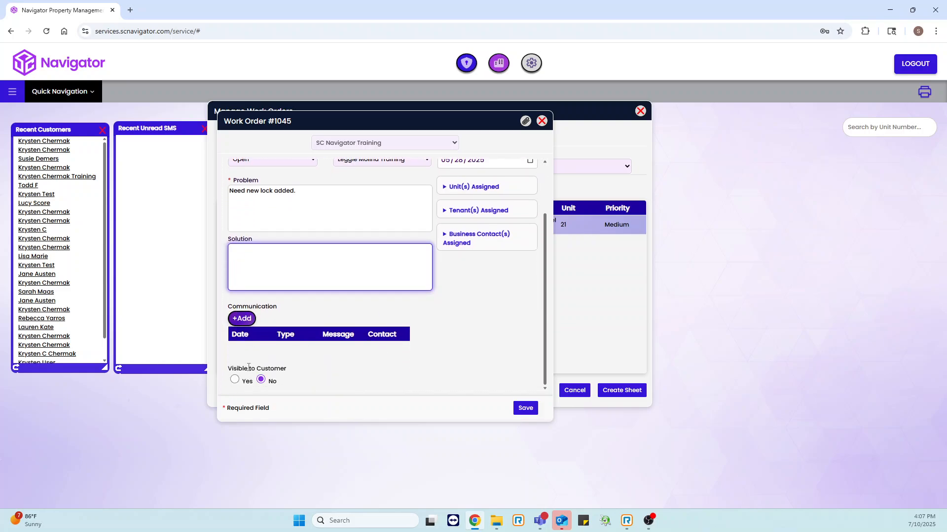
pyautogui.scroll(2, 376, 355)
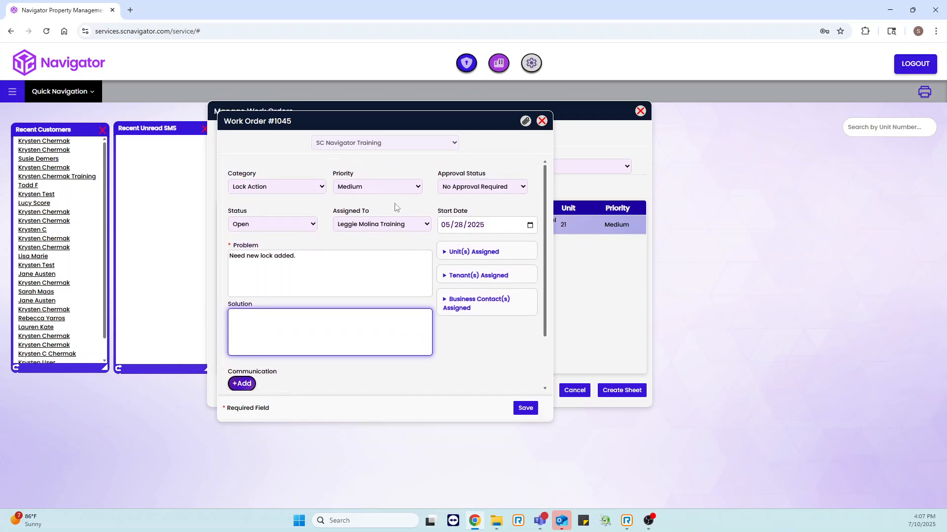
# Open the work order's notes and attachments and review the filter choices for the entries
pyautogui.click(525, 122)
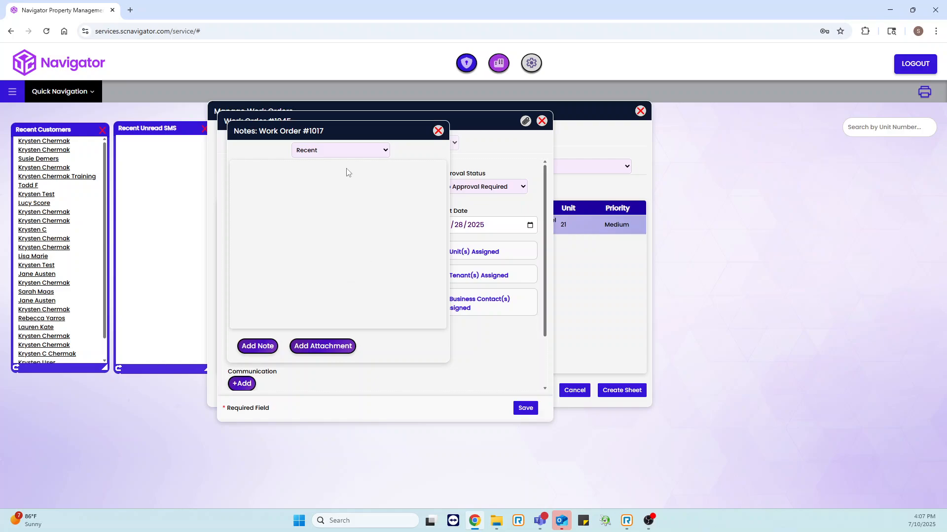
pyautogui.click(328, 150)
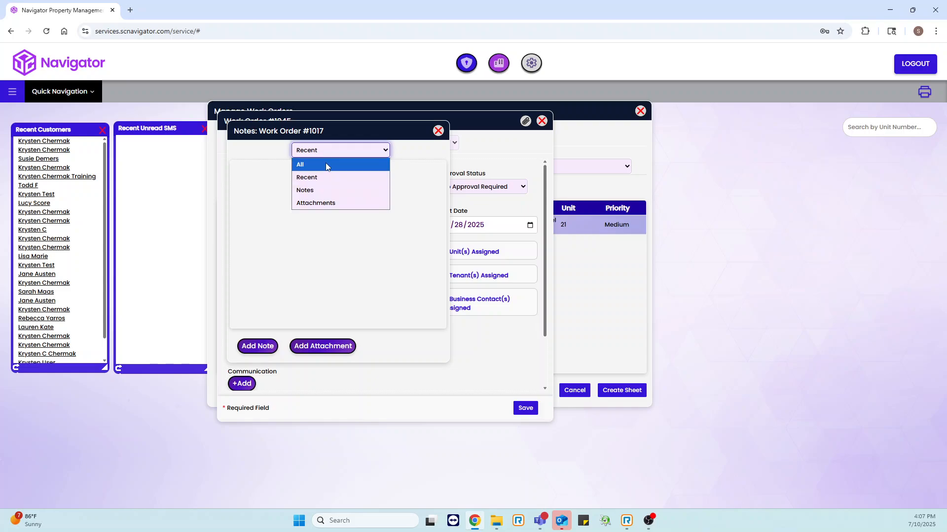
pyautogui.click(325, 162)
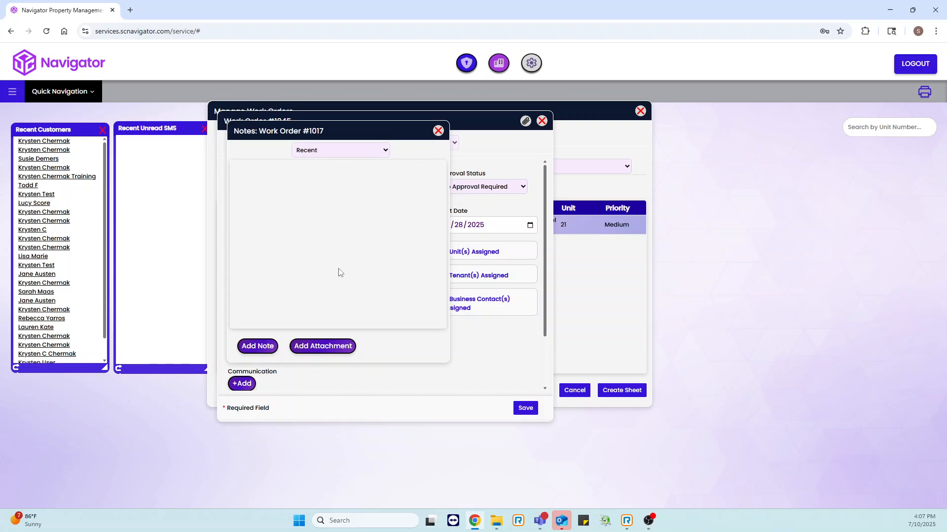
# Close the notes and the work order without saving, and exit work order management
pyautogui.click(439, 132)
pyautogui.click(542, 121)
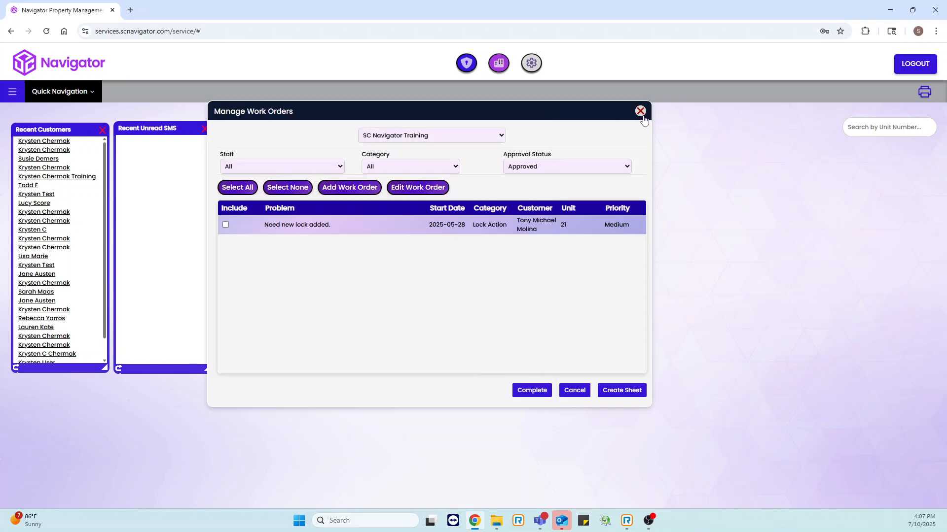
pyautogui.click(641, 112)
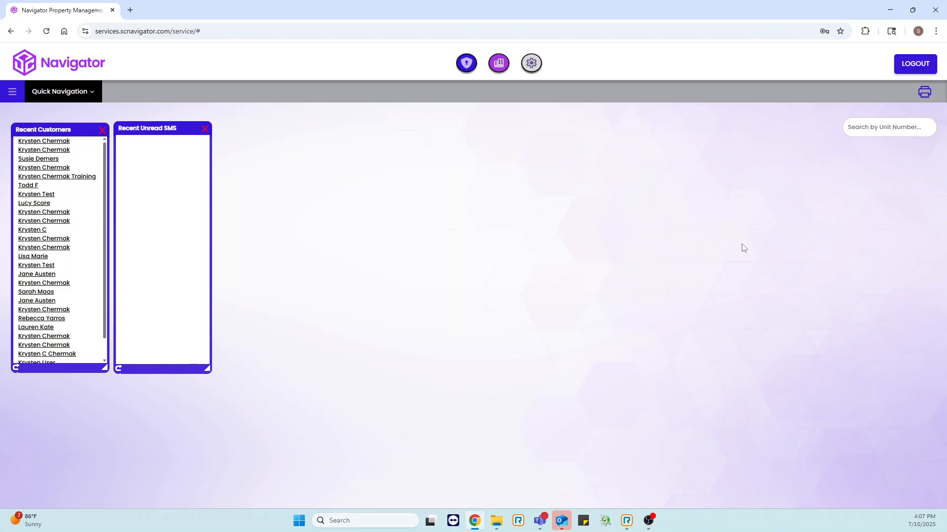